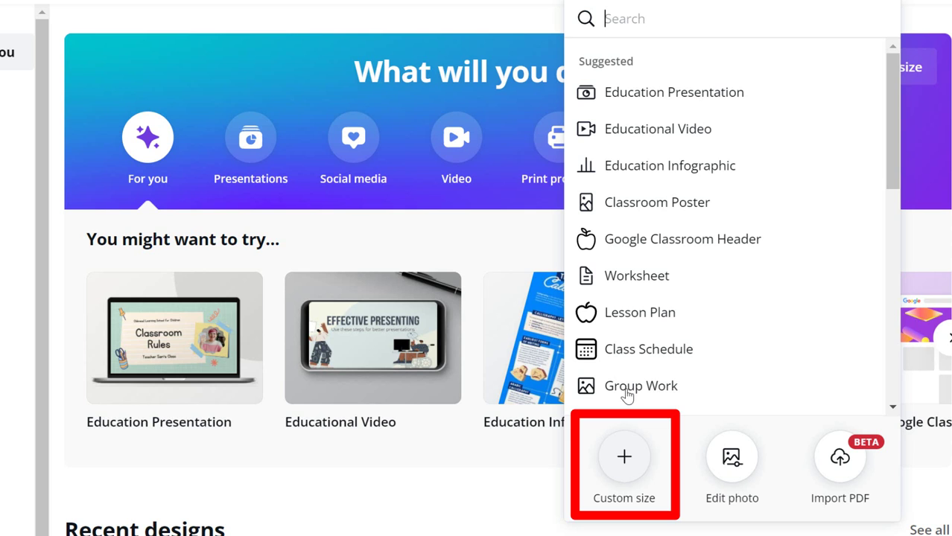
# - Create a blank Education Presentation design and search the photo library for "moon"
pyautogui.click(680, 97)
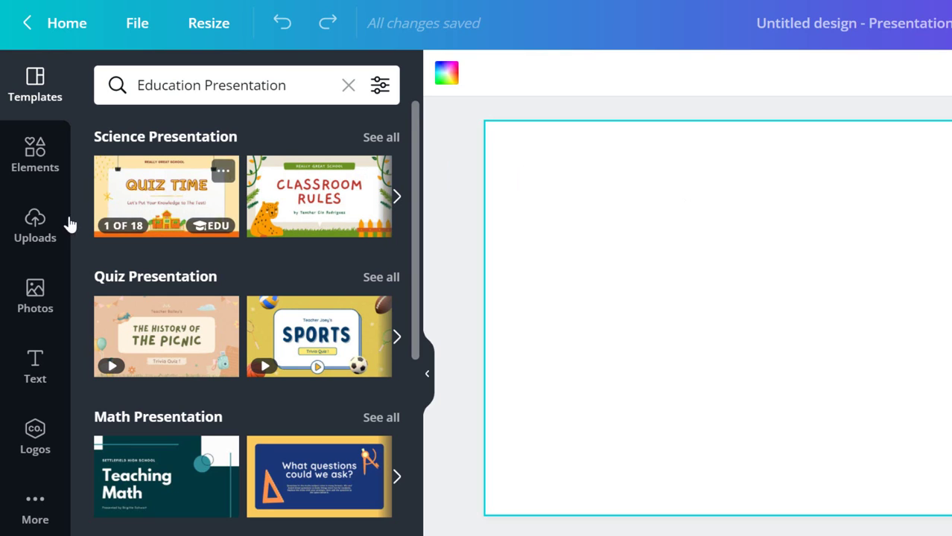
pyautogui.click(35, 302)
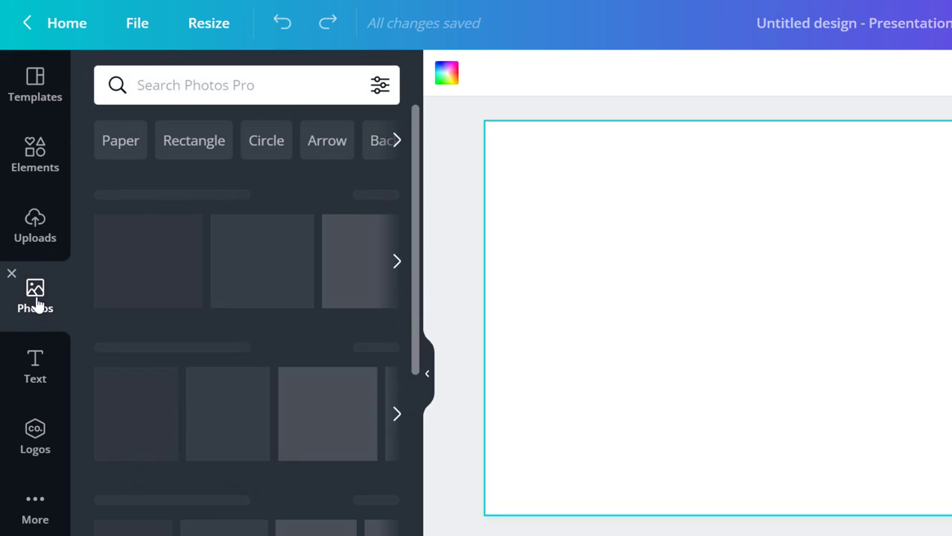
pyautogui.click(170, 86)
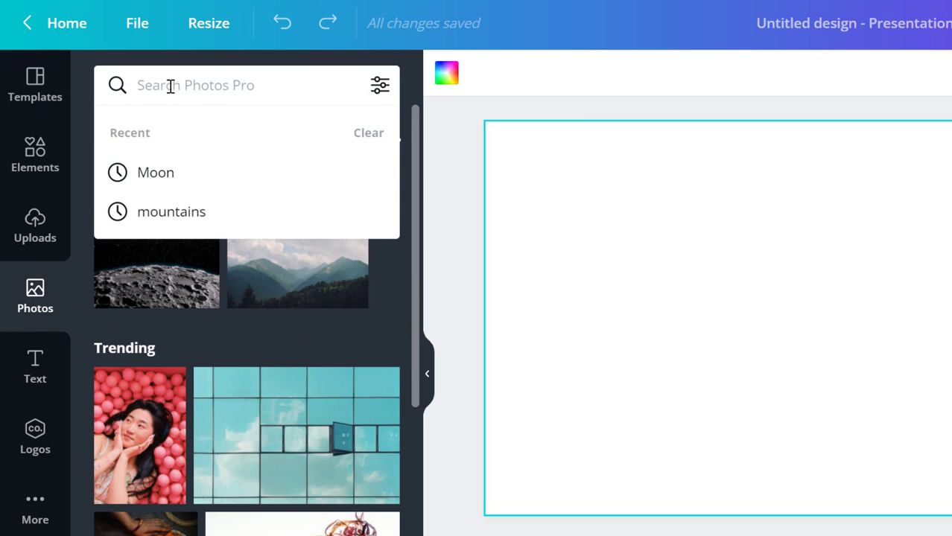
pyautogui.write('moon')
pyautogui.press('Return')
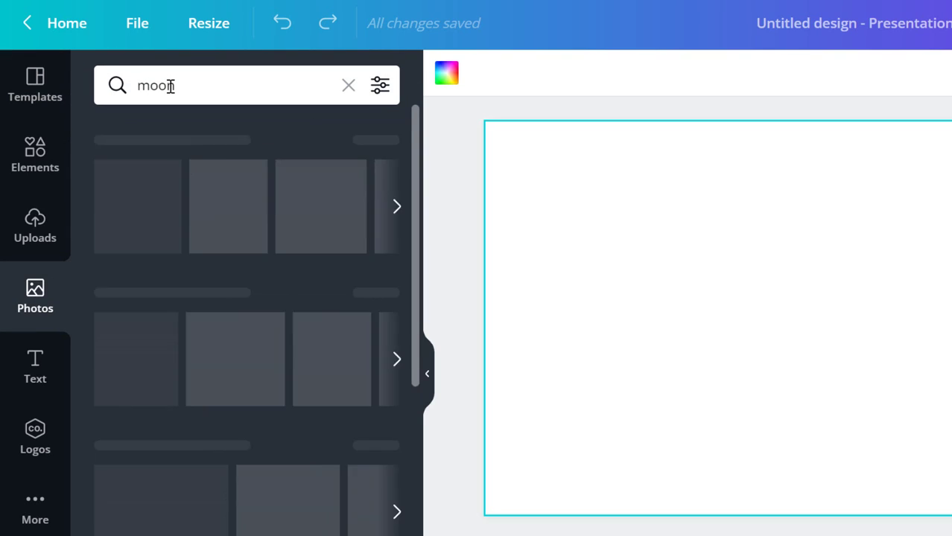
# - Add the photo of the cratered lunar surface beneath a starry sky to the blank page
pyautogui.scroll(-5, 255, 405)
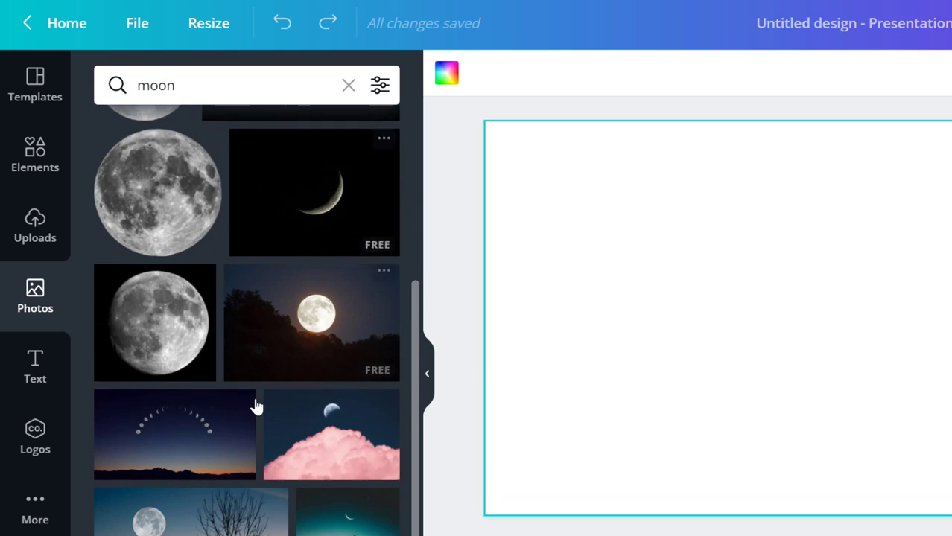
pyautogui.scroll(-3, 255, 406)
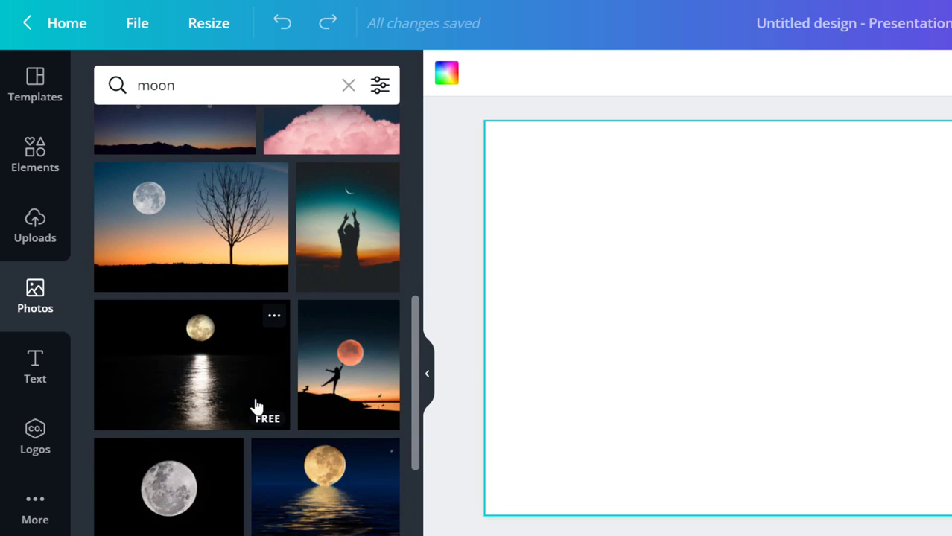
pyautogui.scroll(-1, 256, 407)
pyautogui.scroll(-4, 256, 406)
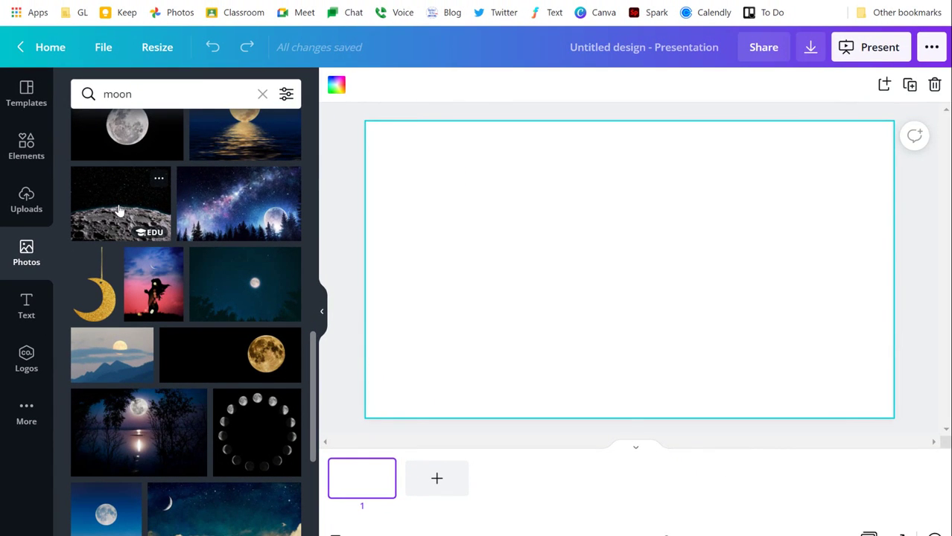
pyautogui.click(119, 211)
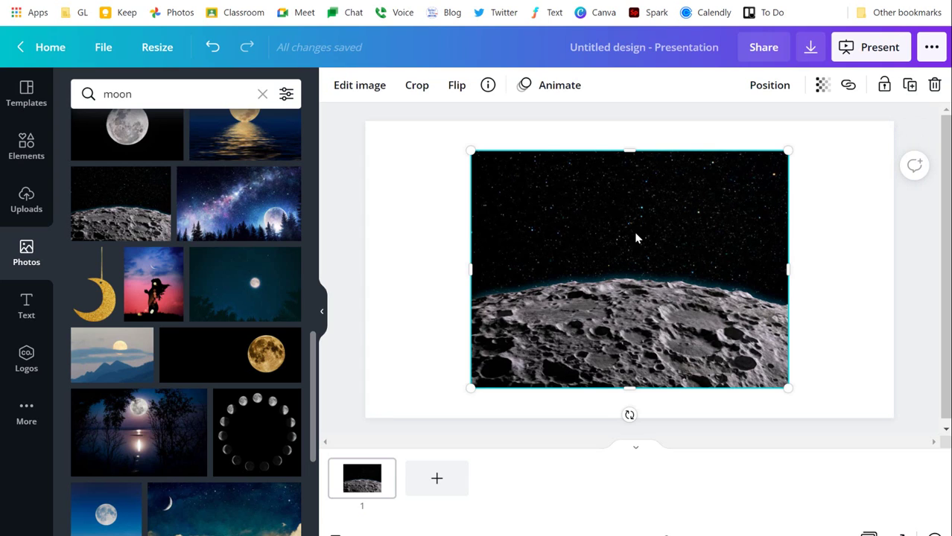
# - Stretch the lunar surface photo past the page edges on every side so it covers the whole page as a background
pyautogui.moveTo(464, 268); pyautogui.dragTo(359, 274)
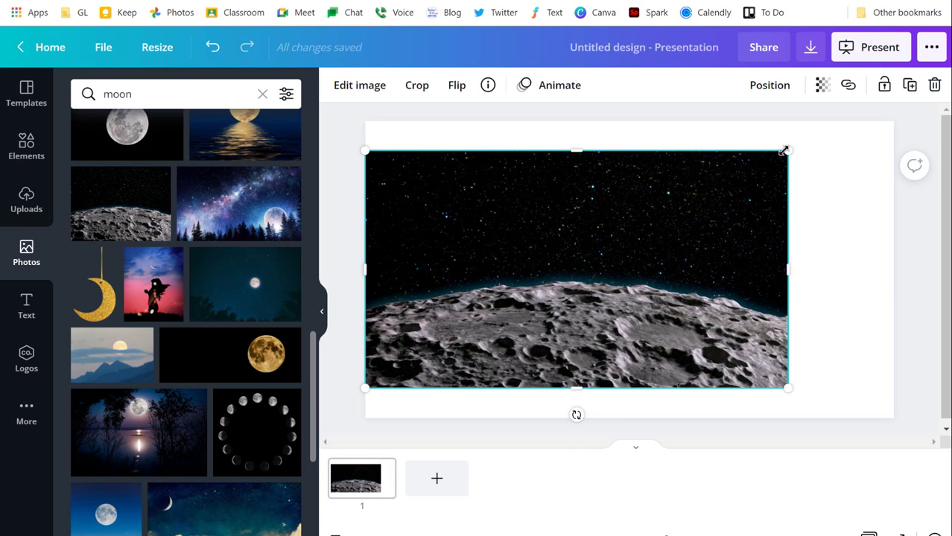
pyautogui.moveTo(791, 146); pyautogui.dragTo(910, 121)
pyautogui.moveTo(753, 371); pyautogui.dragTo(743, 360)
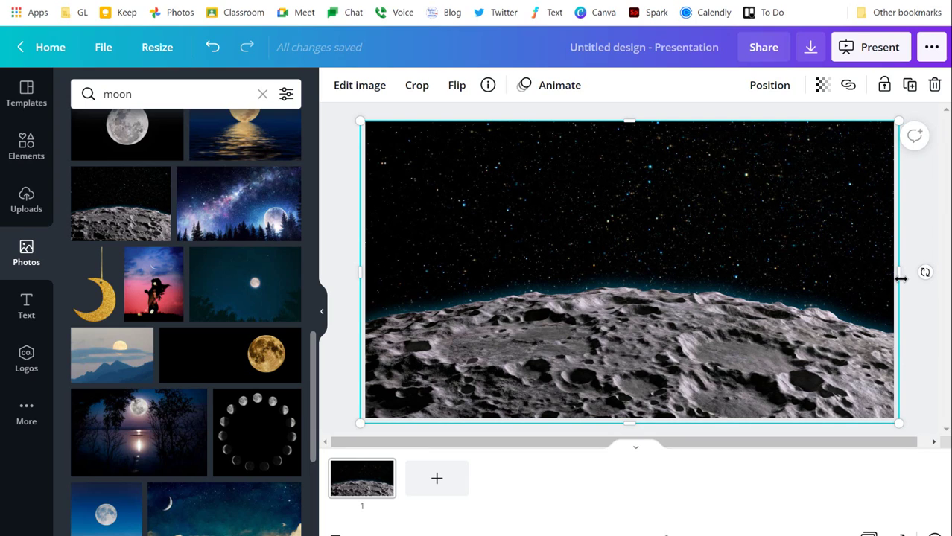
pyautogui.moveTo(901, 278)
pyautogui.mouseDown()
pyautogui.moveTo(927, 276)
pyautogui.moveTo(903, 283)
pyautogui.mouseUp()
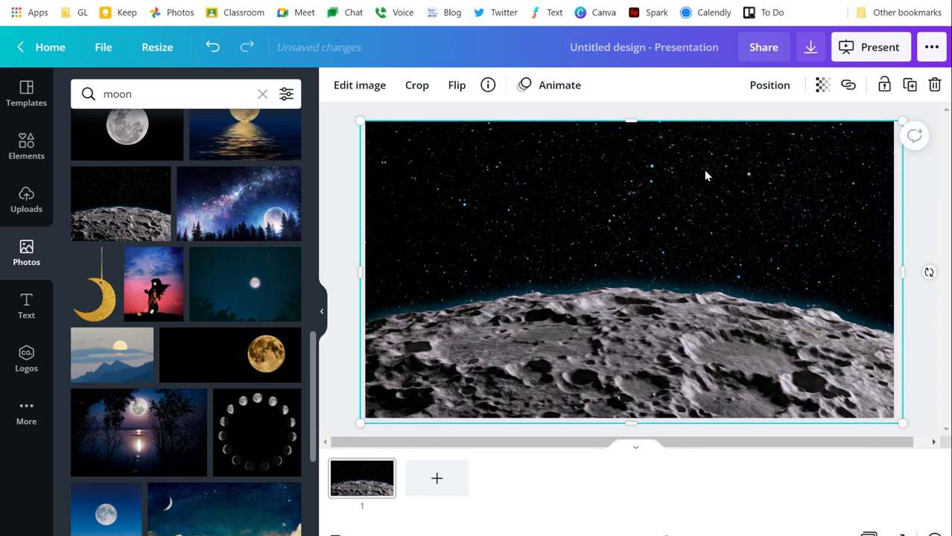
pyautogui.moveTo(631, 124); pyautogui.dragTo(631, 113)
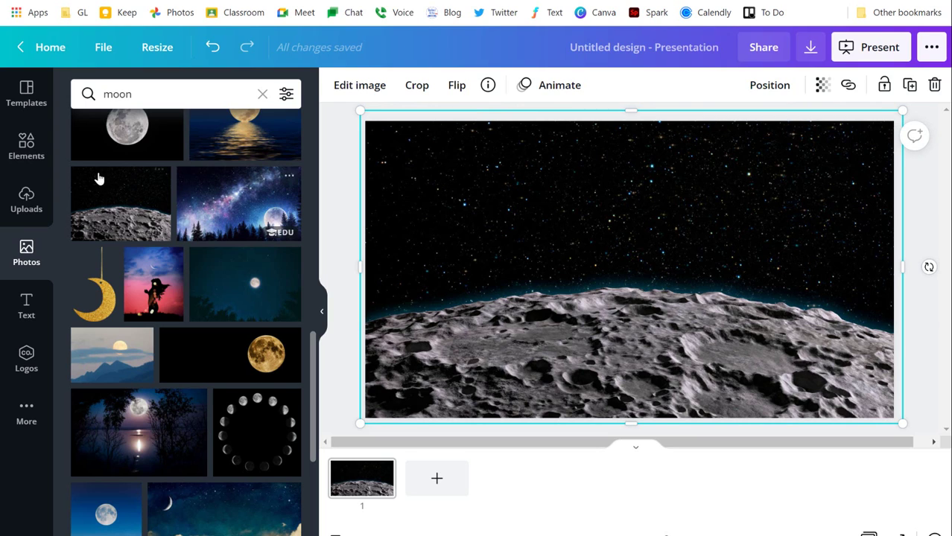
# - Upload the image Me Tracks 3 from the computer's Desktop folder to the media uploads
pyautogui.click(25, 205)
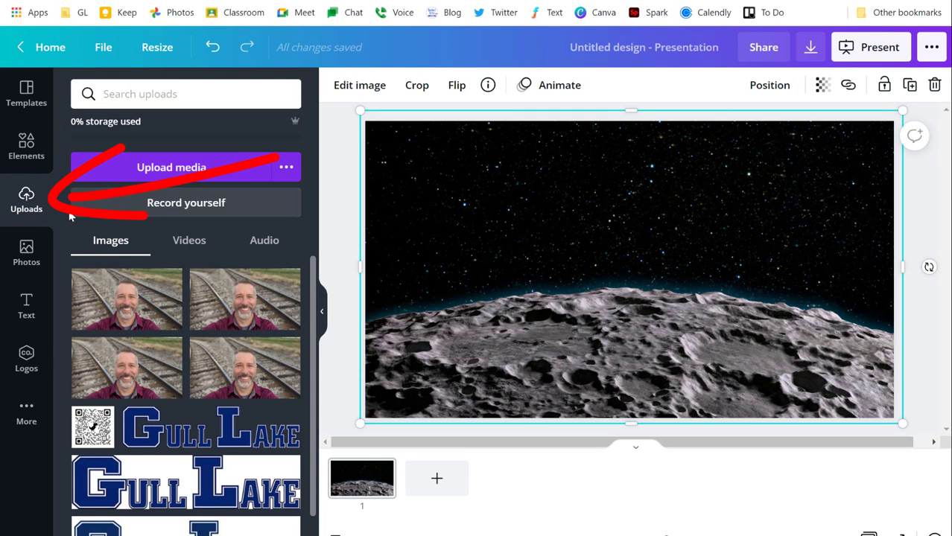
pyautogui.click(26, 257)
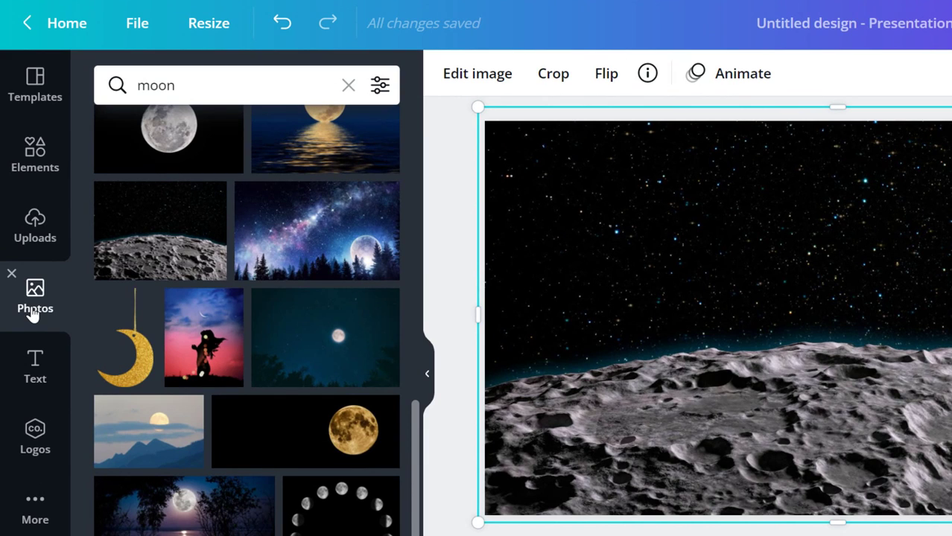
pyautogui.click(35, 227)
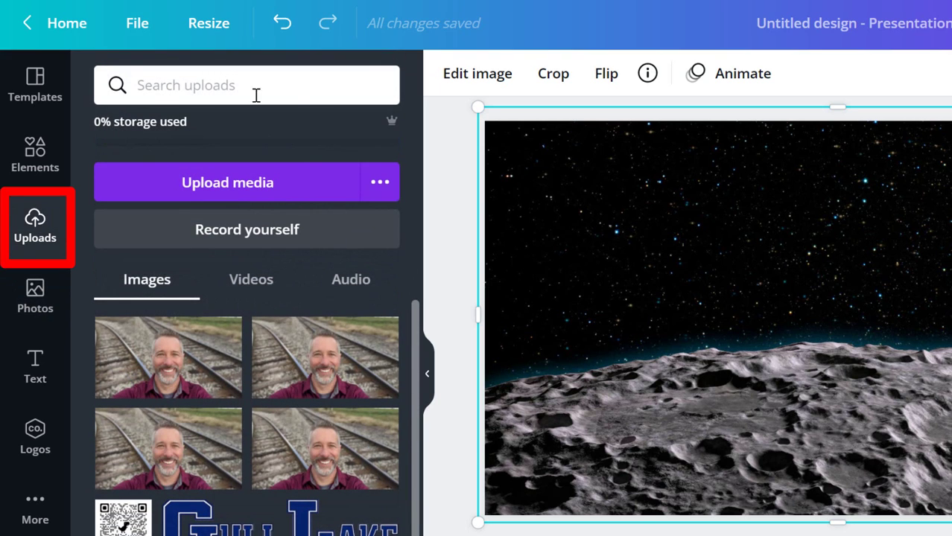
pyautogui.click(384, 185)
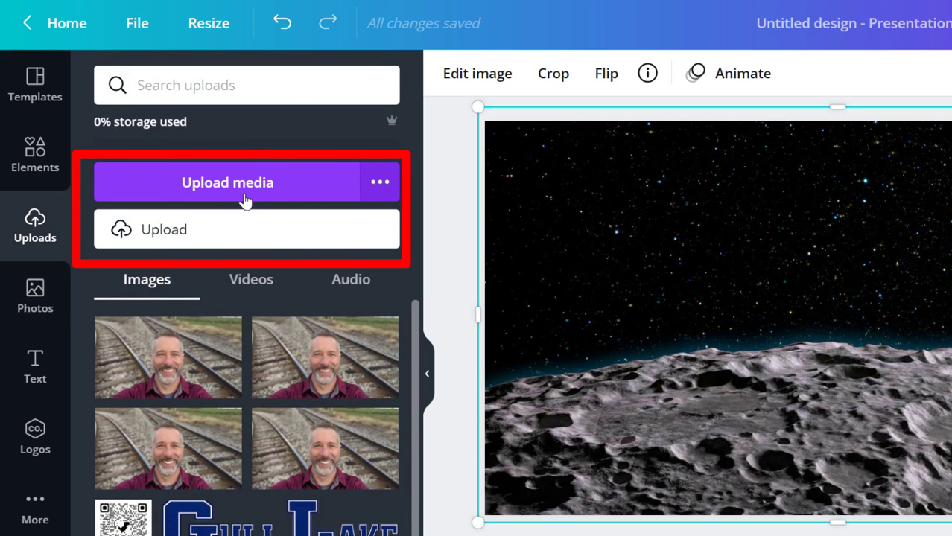
pyautogui.click(177, 235)
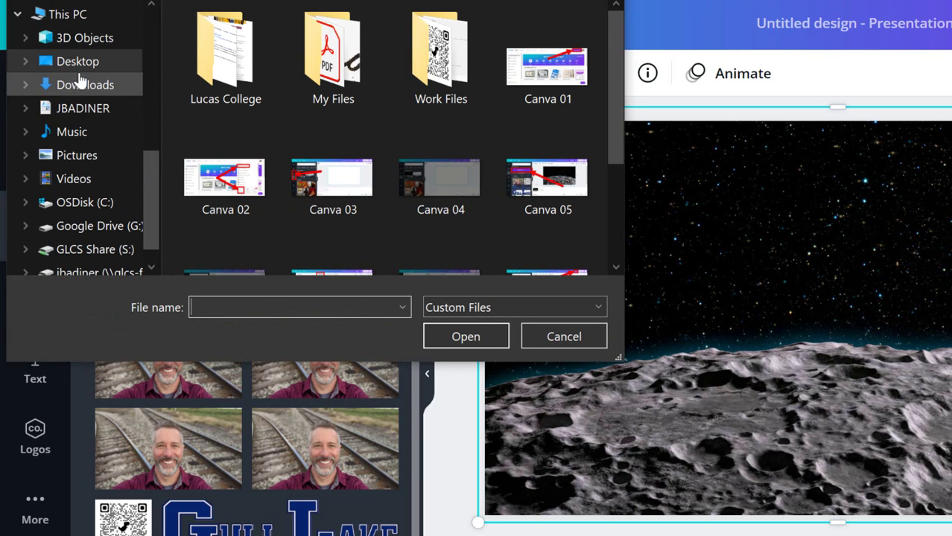
pyautogui.click(78, 64)
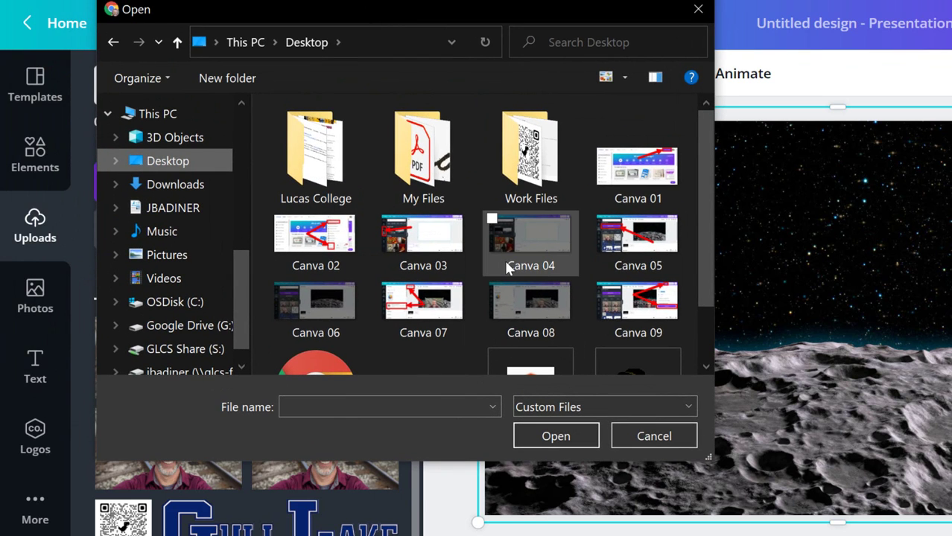
pyautogui.moveTo(706, 201); pyautogui.dragTo(701, 291)
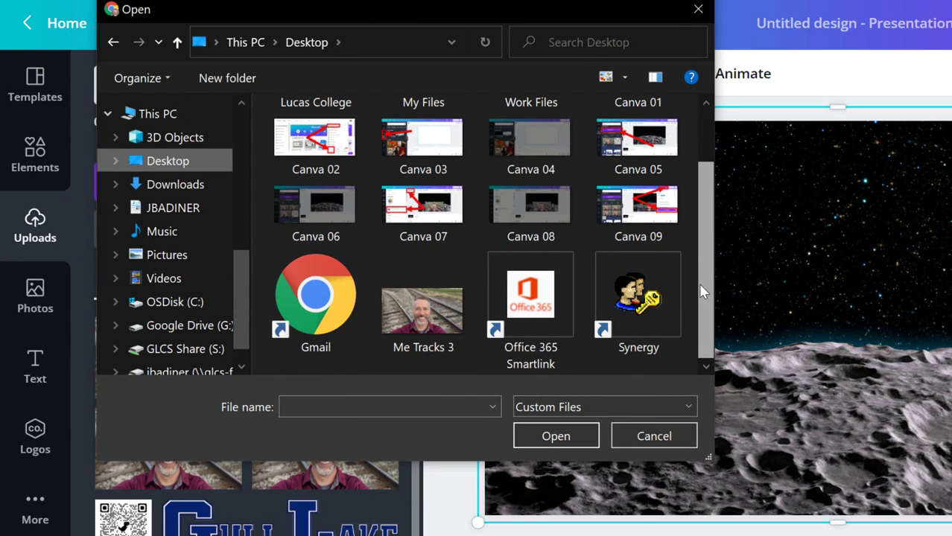
pyautogui.click(437, 316)
pyautogui.doubleClick(437, 316)
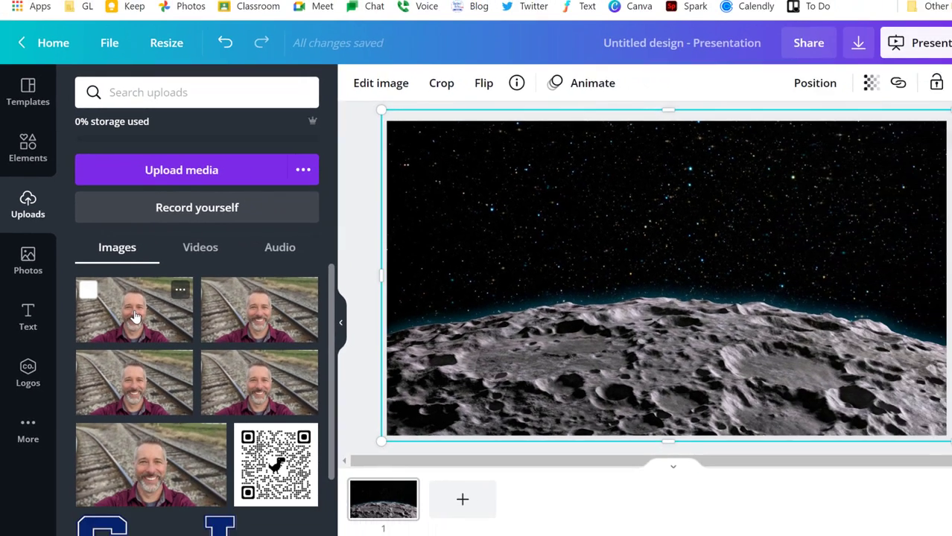
# - Place the uploaded railroad-track selfie on the page, shrink it slightly and center it along the page's bottom edge
pyautogui.click(163, 360)
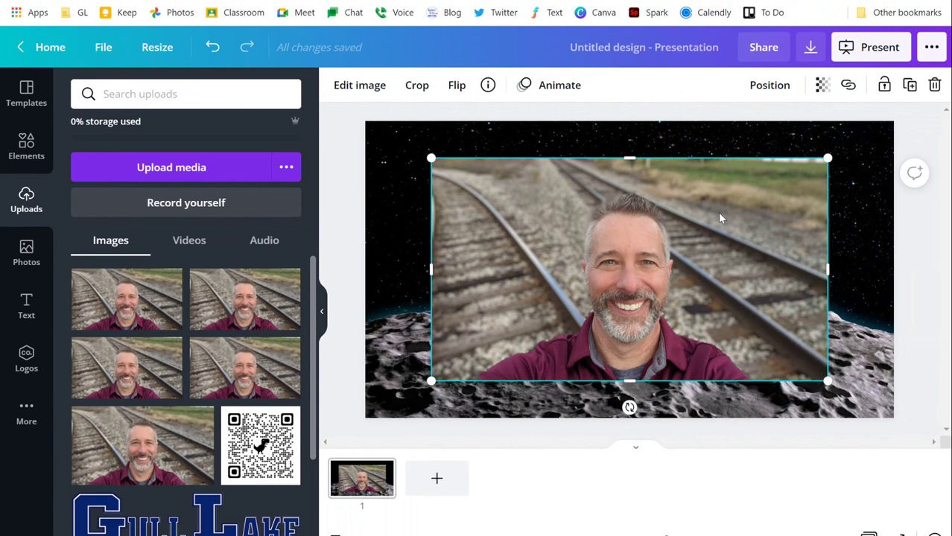
pyautogui.moveTo(718, 224); pyautogui.dragTo(712, 238)
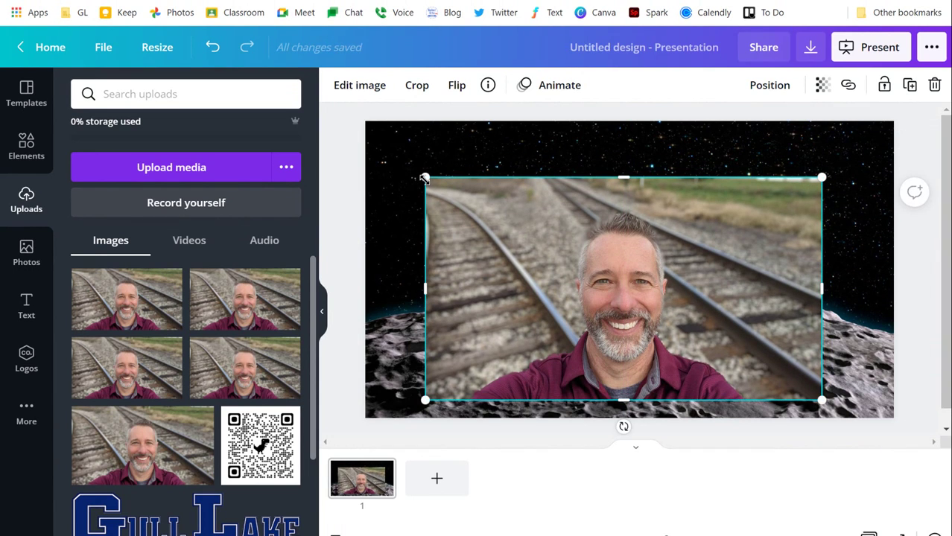
pyautogui.moveTo(425, 179); pyautogui.dragTo(486, 211)
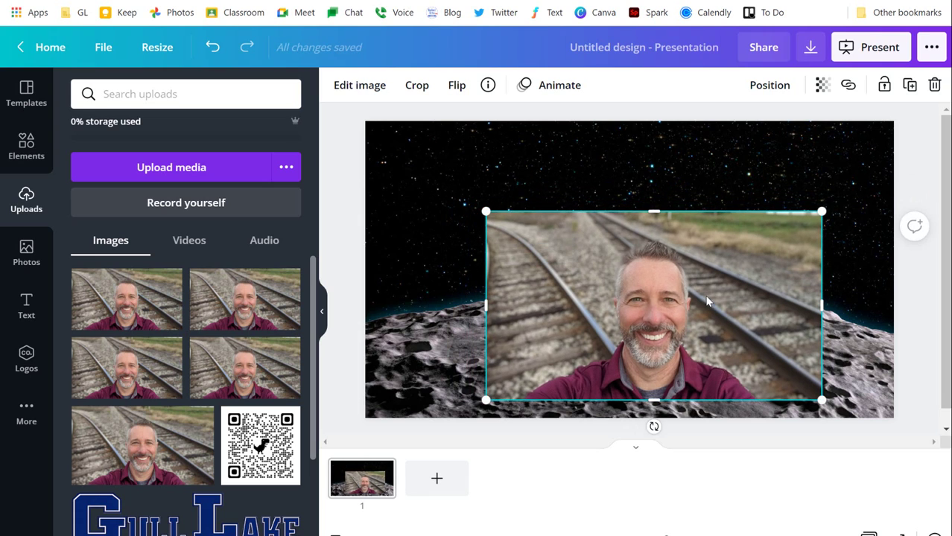
pyautogui.moveTo(708, 301); pyautogui.dragTo(677, 314)
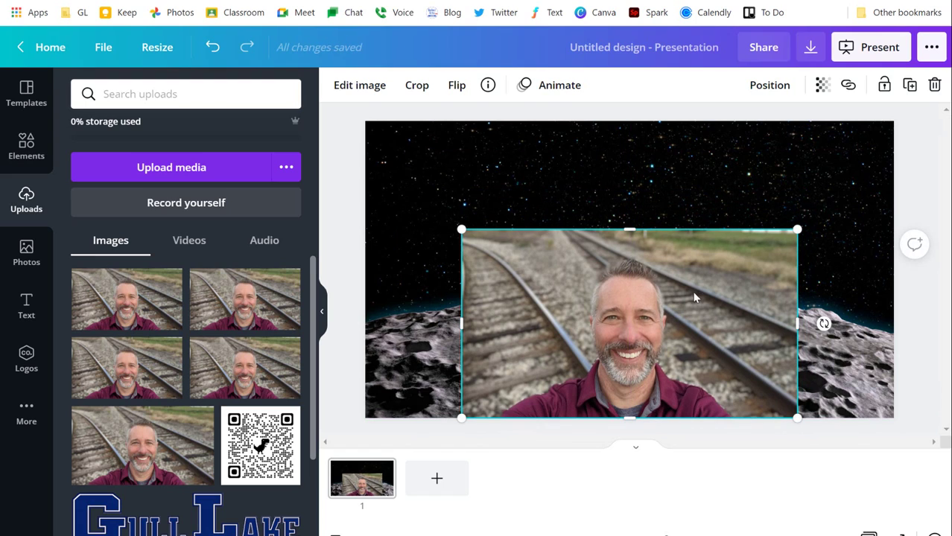
# - Remove the background of the railroad-track selfie with Background Remover
pyautogui.click(741, 216)
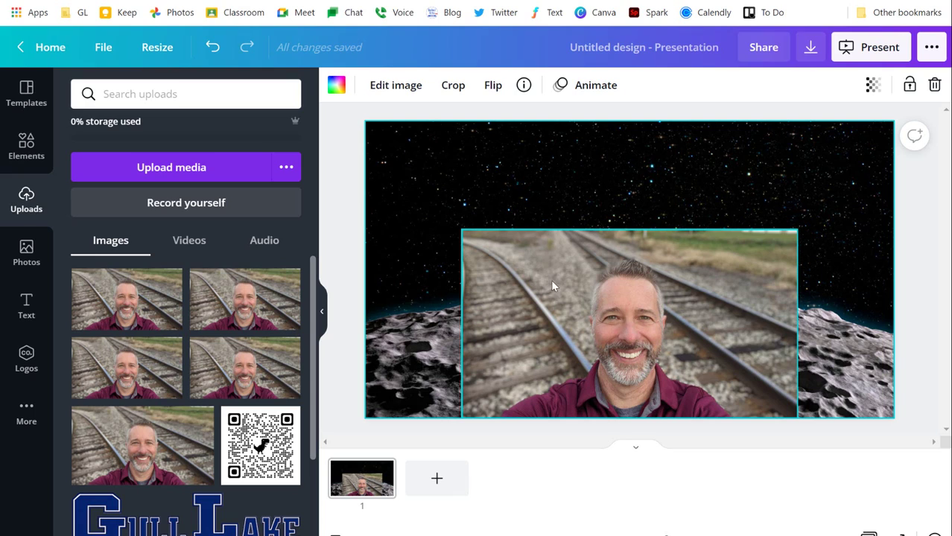
pyautogui.click(698, 296)
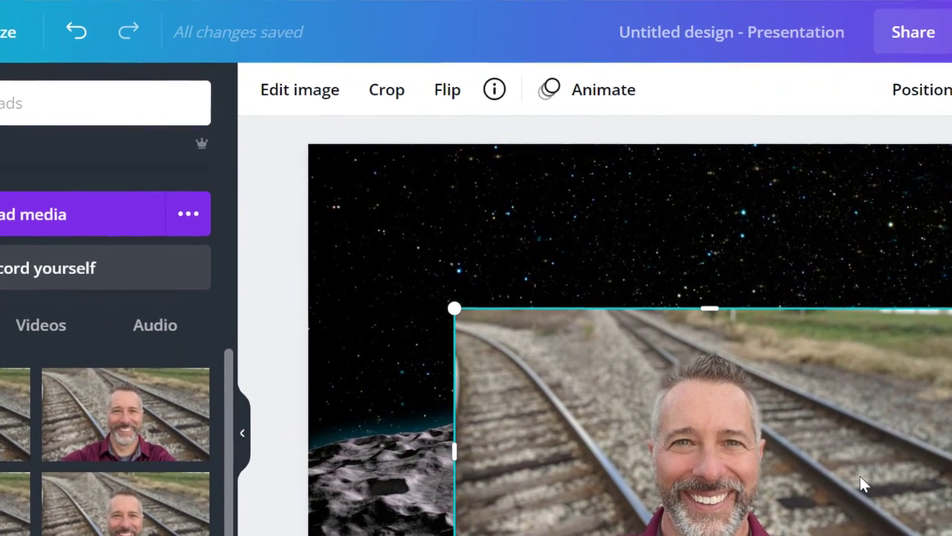
pyautogui.click(282, 94)
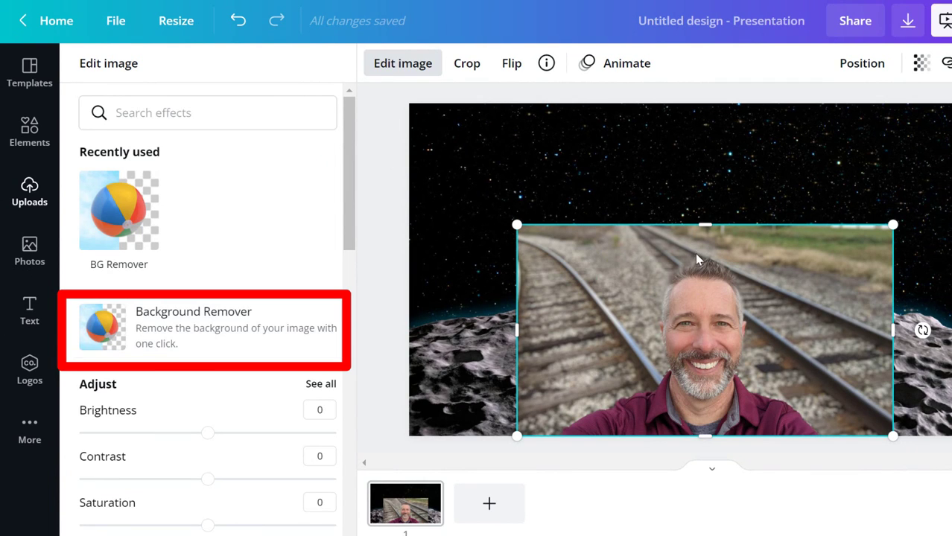
pyautogui.click(176, 323)
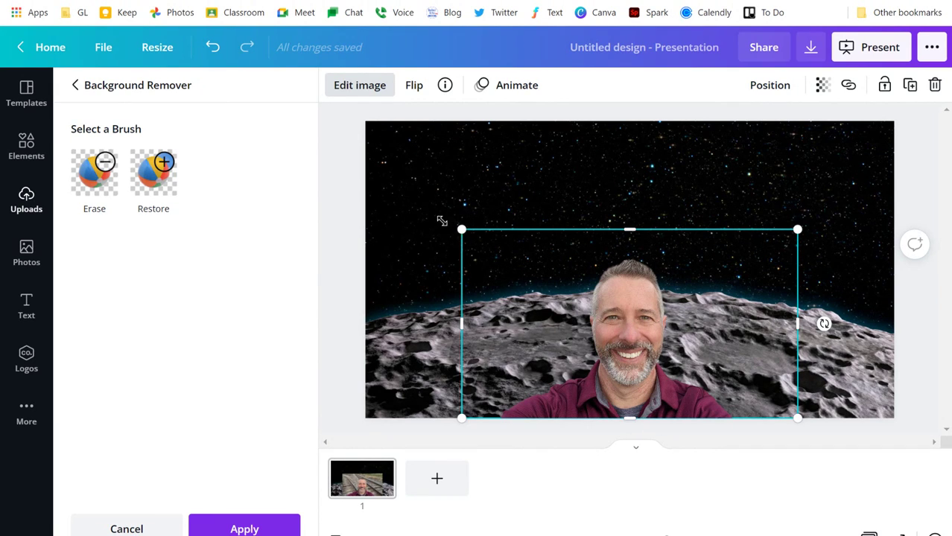
# - Enlarge the cut-out portrait and re-center it against the page's bottom edge
pyautogui.moveTo(442, 222); pyautogui.dragTo(388, 187)
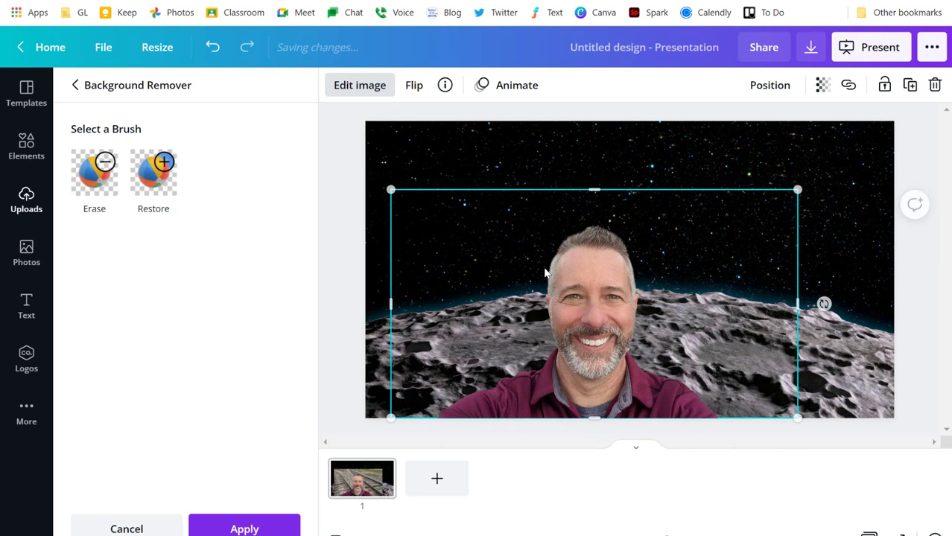
pyautogui.moveTo(559, 272); pyautogui.dragTo(612, 274)
pyautogui.moveTo(611, 264); pyautogui.dragTo(627, 286)
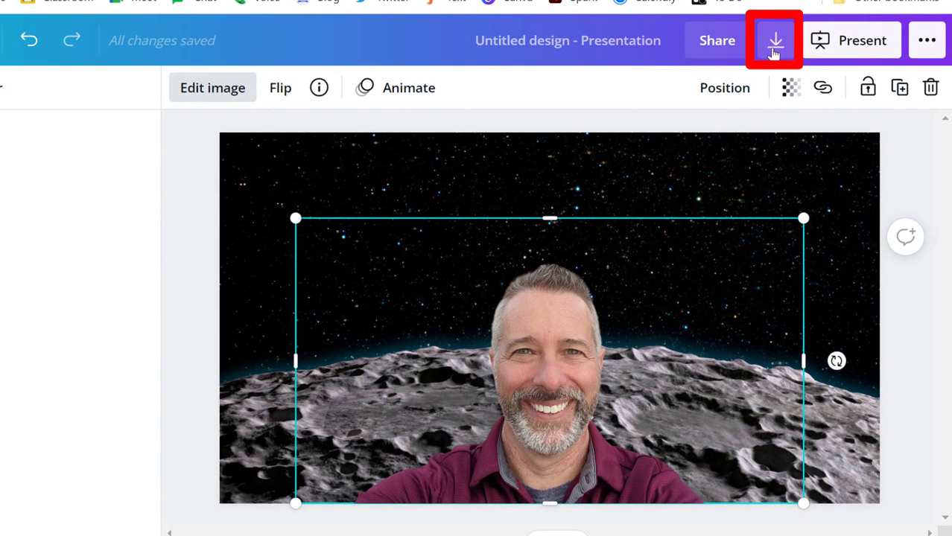
# - Download the finished design as a PNG at size 1 (1920 × 1080 px)
pyautogui.click(775, 44)
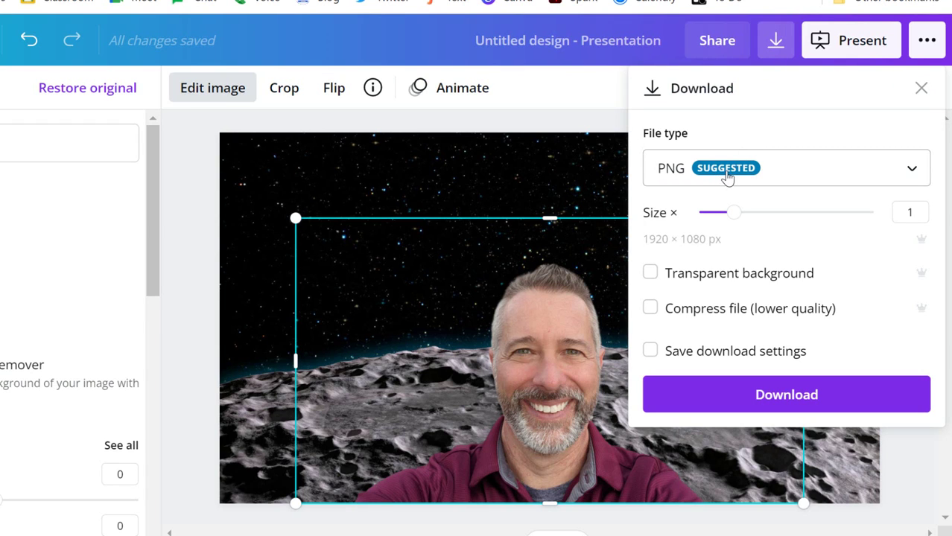
pyautogui.click(769, 395)
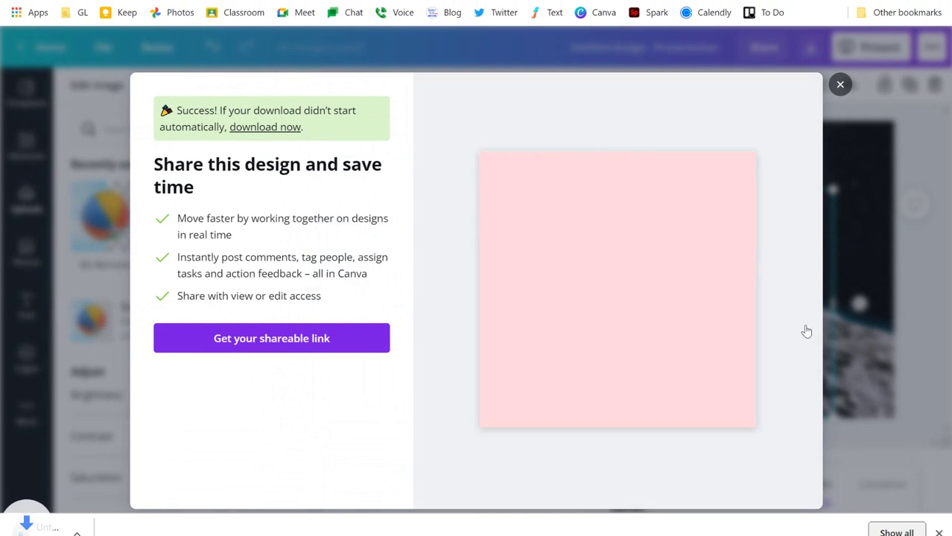
# - Get the design's shareable edit link and open the downloaded file Untitled design.png
pyautogui.click(271, 338)
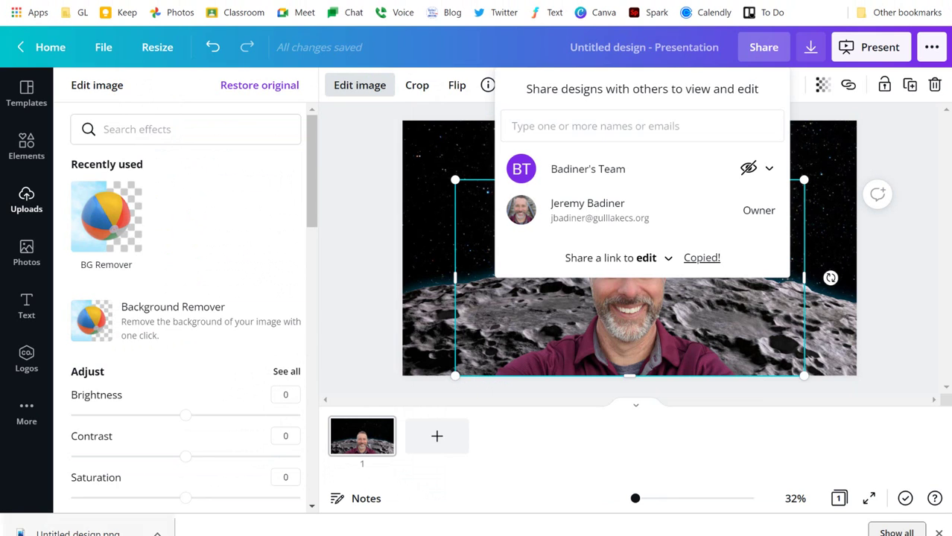
pyautogui.click(111, 531)
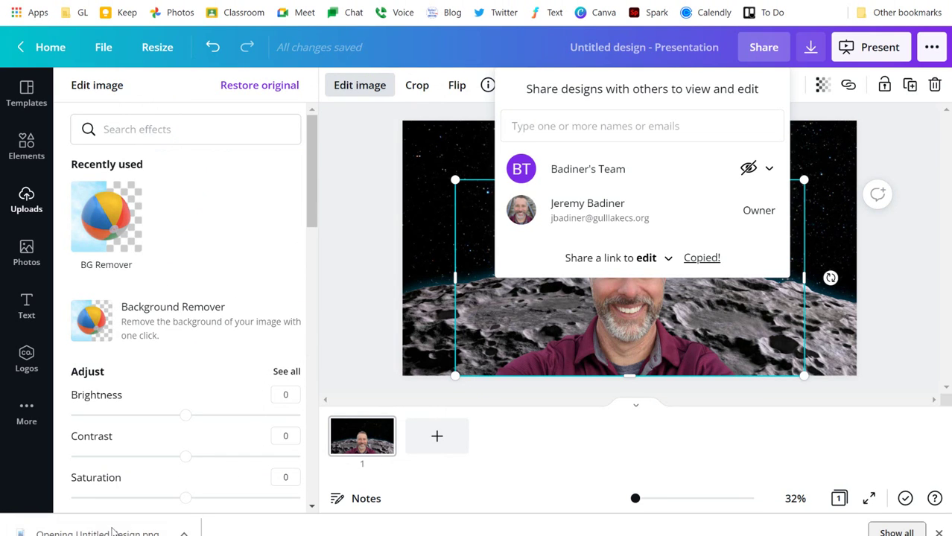